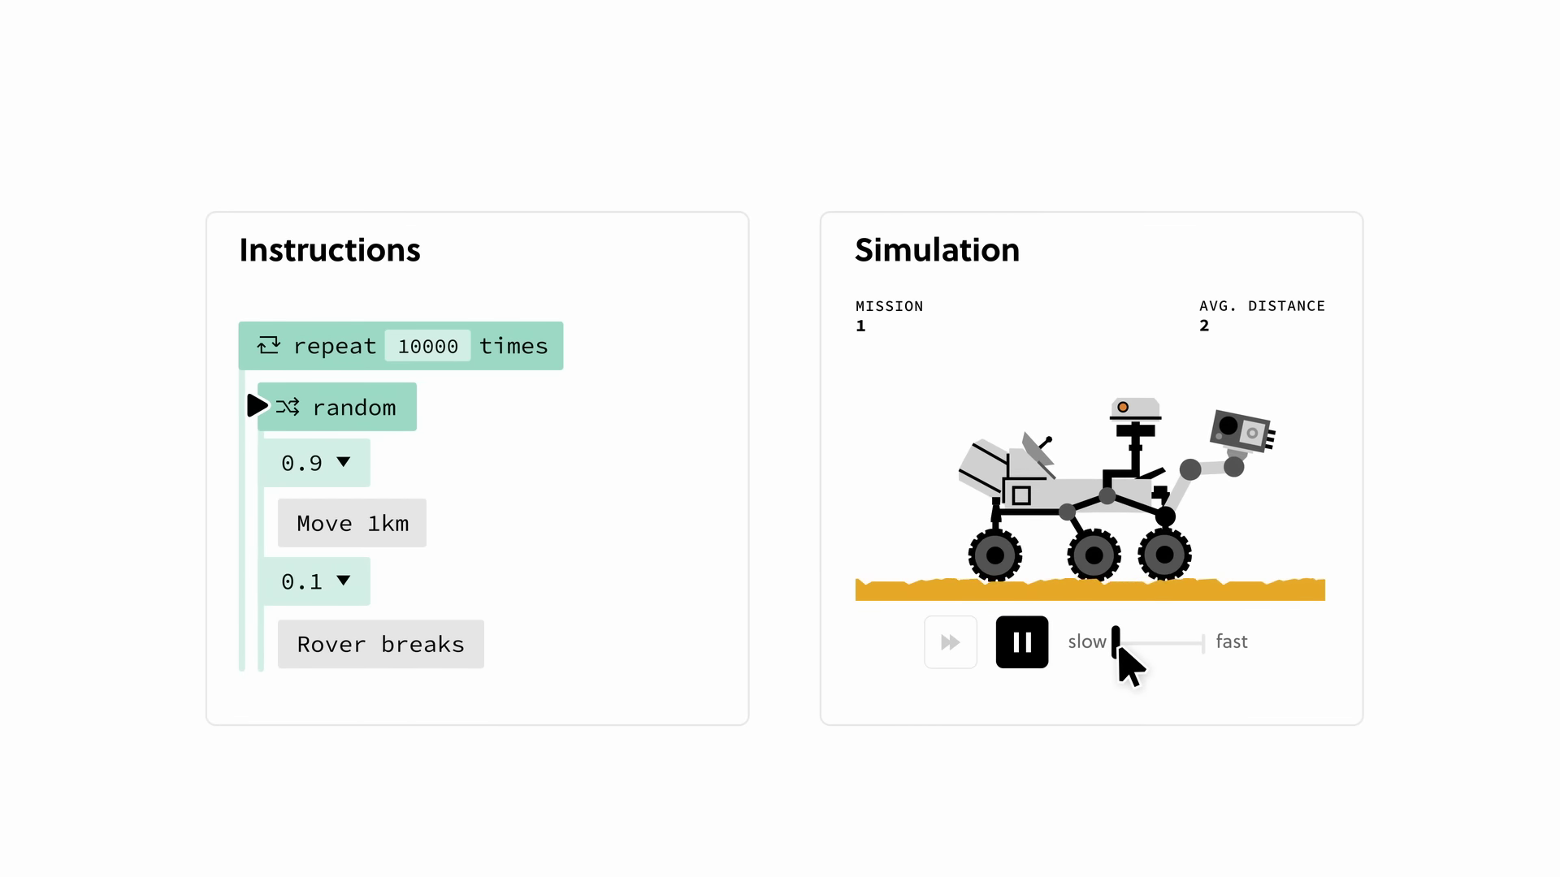
# Speed the rover simulation up to fast and draw a diagonal line across the neuron input grid
pyautogui.moveTo(1120, 647); pyautogui.dragTo(1206, 650)
pyautogui.moveTo(694, 445); pyautogui.dragTo(952, 725)
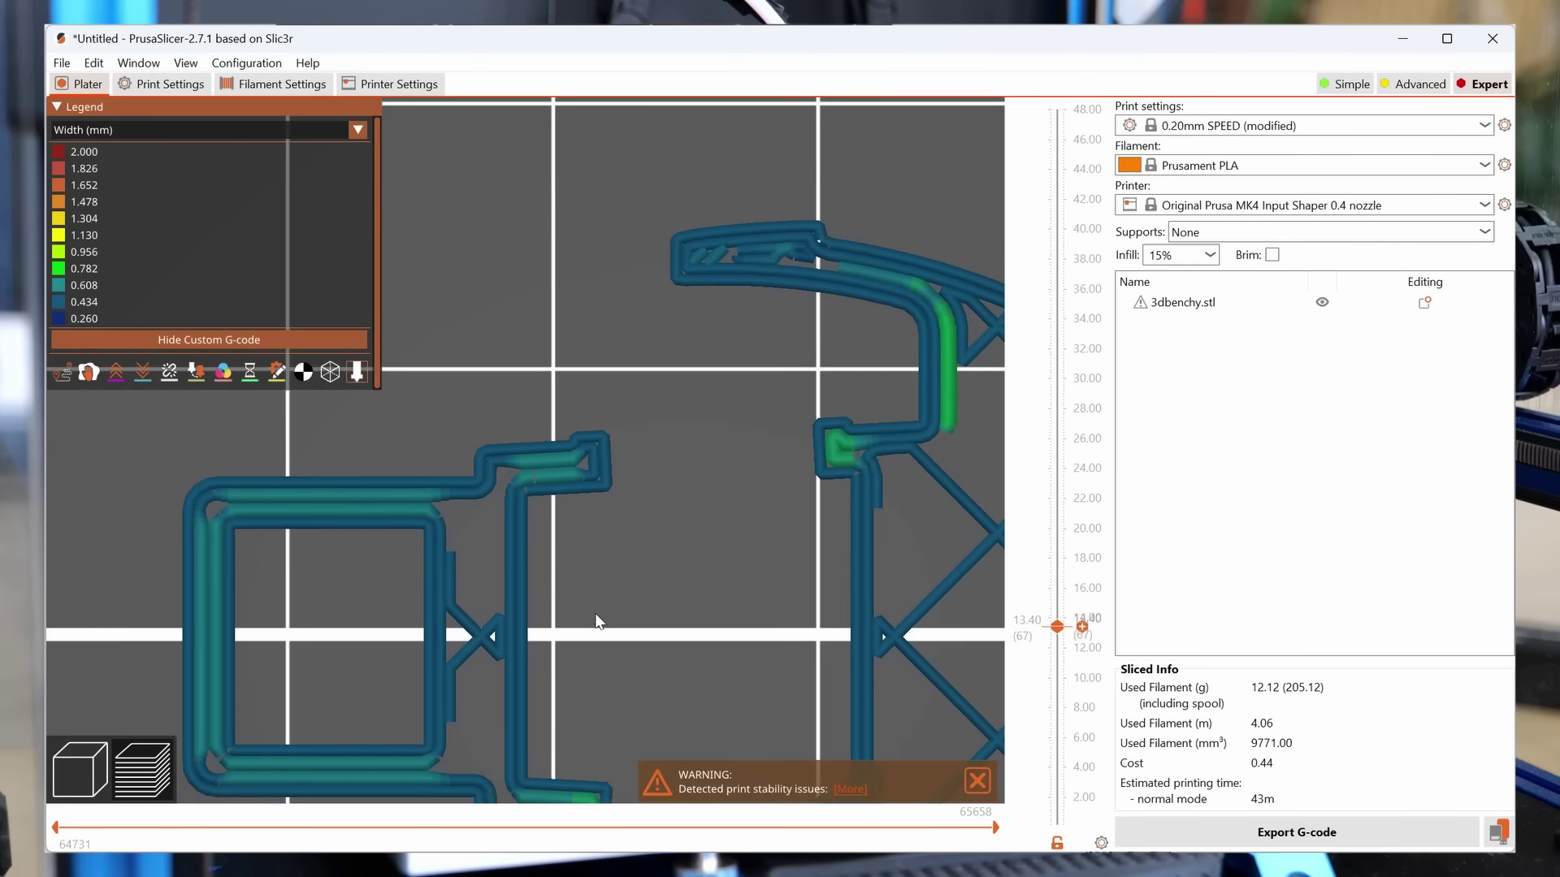
# Pan the width-coloured 3dbenchy preview onto the square wall section with its crossed braces
pyautogui.moveTo(915, 385); pyautogui.dragTo(891, 398, button='right')
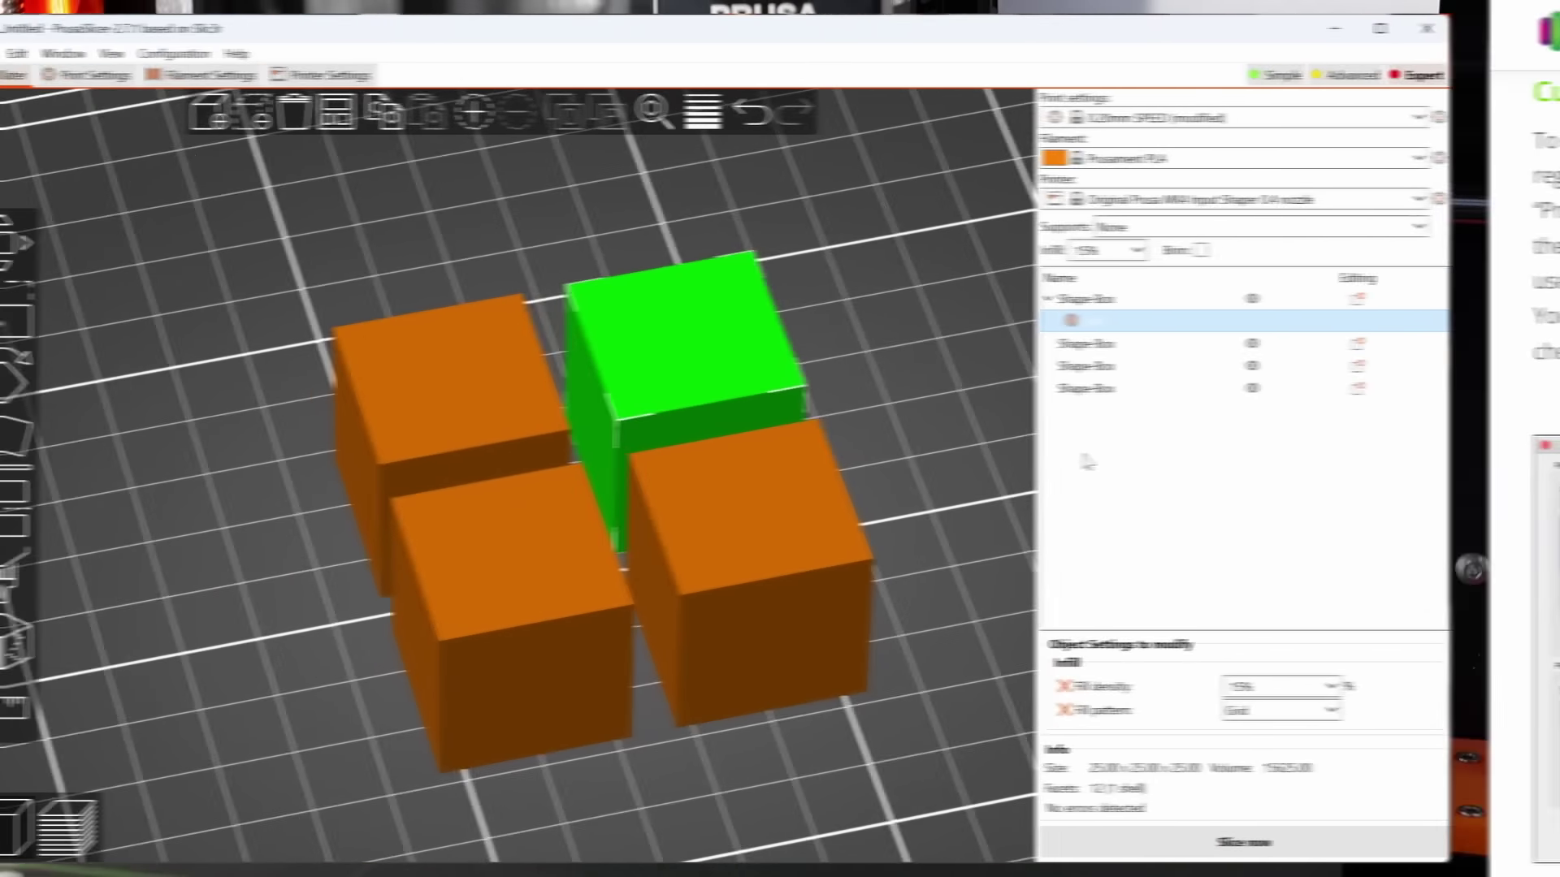
# Set the box's fill density to 100%, accepting the switch to Rectilinear infill
pyautogui.click(1403, 687)
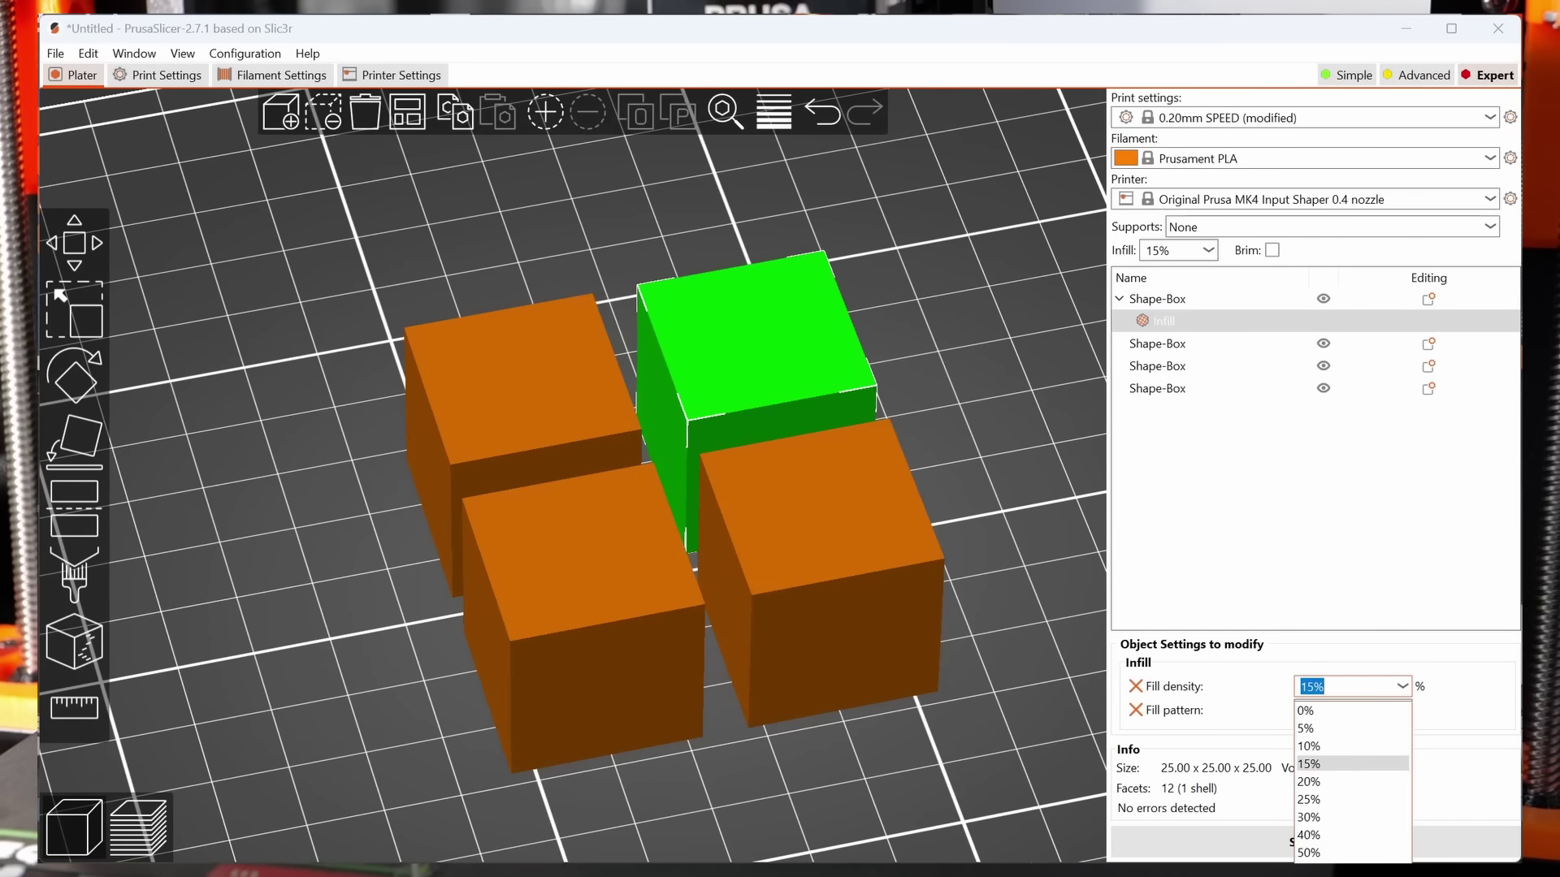
pyautogui.write('100')
pyautogui.press('Return')
pyautogui.click(985, 506)
# Slice the plate and step through the higher layers of the sliced boxes
pyautogui.click(1300, 841)
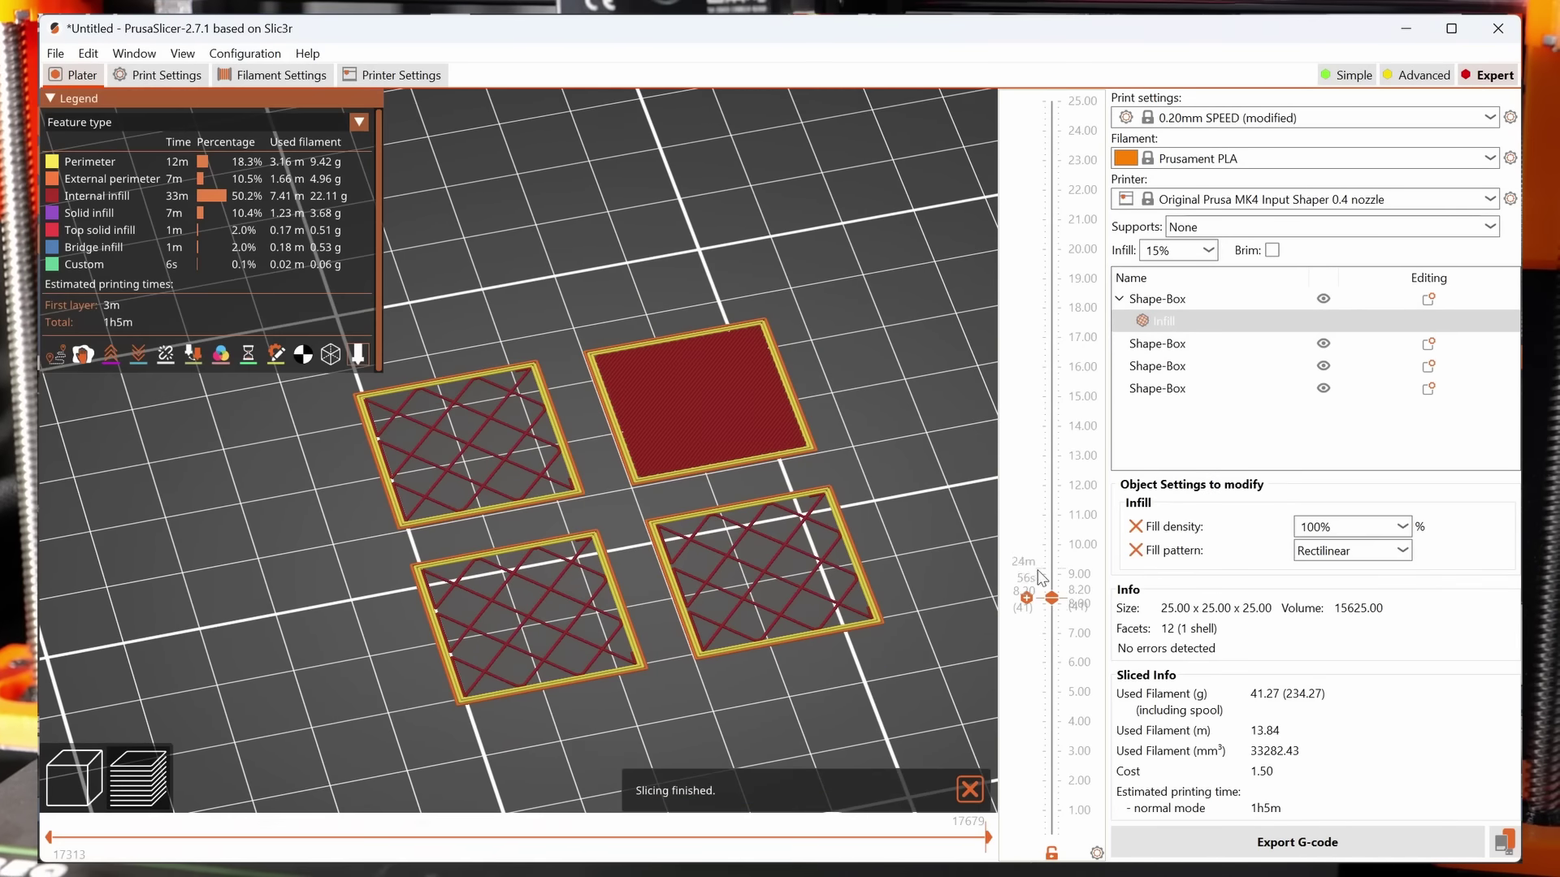
pyautogui.moveTo(1051, 598); pyautogui.dragTo(1051, 455)
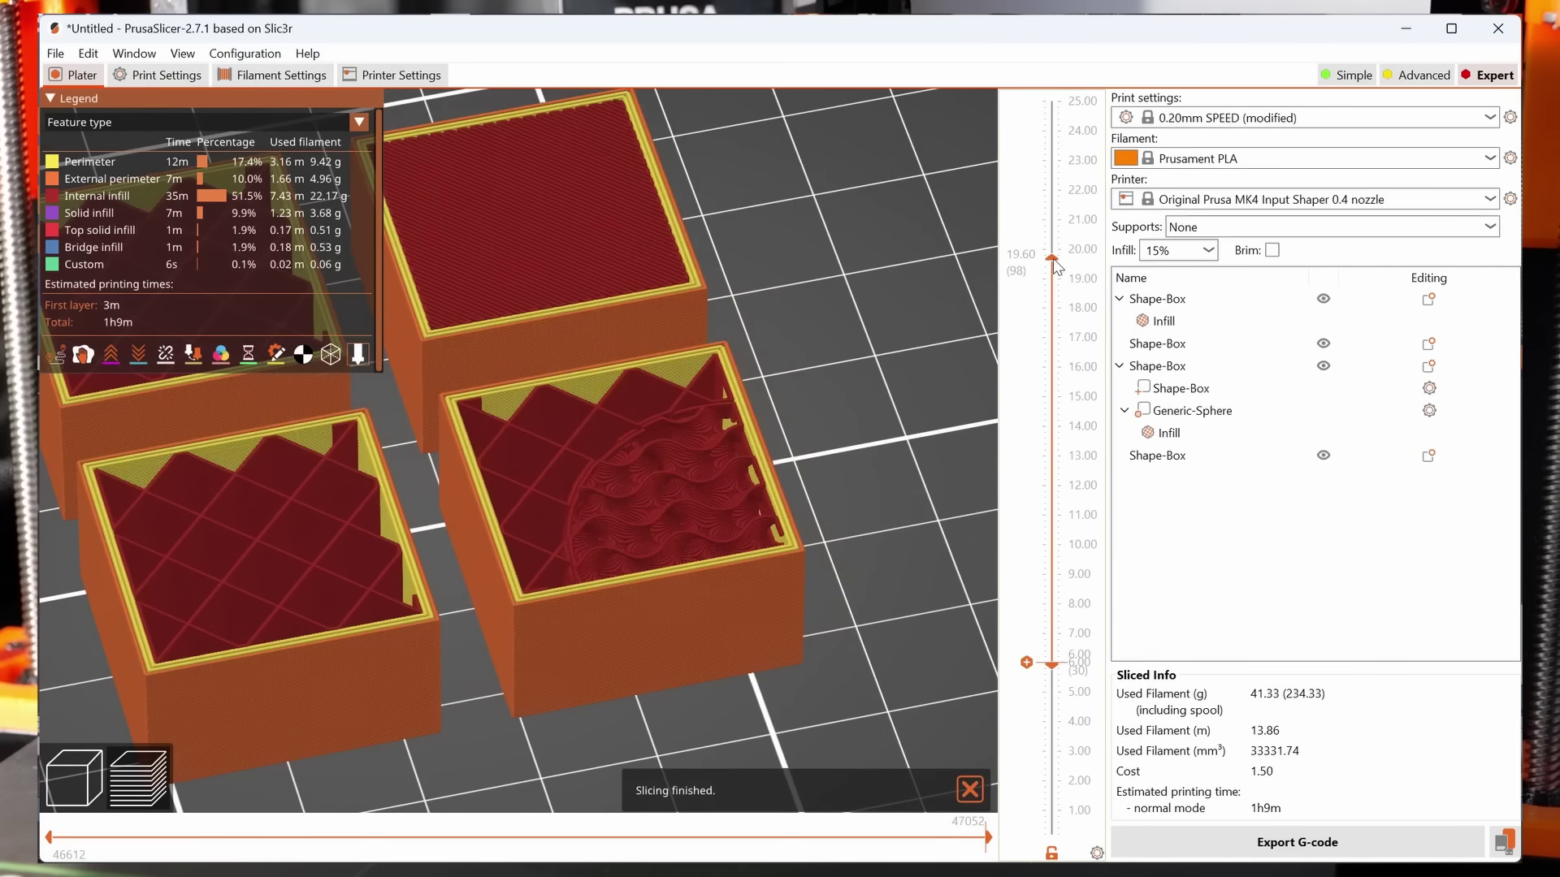
pyautogui.moveTo(1053, 266); pyautogui.dragTo(1052, 455)
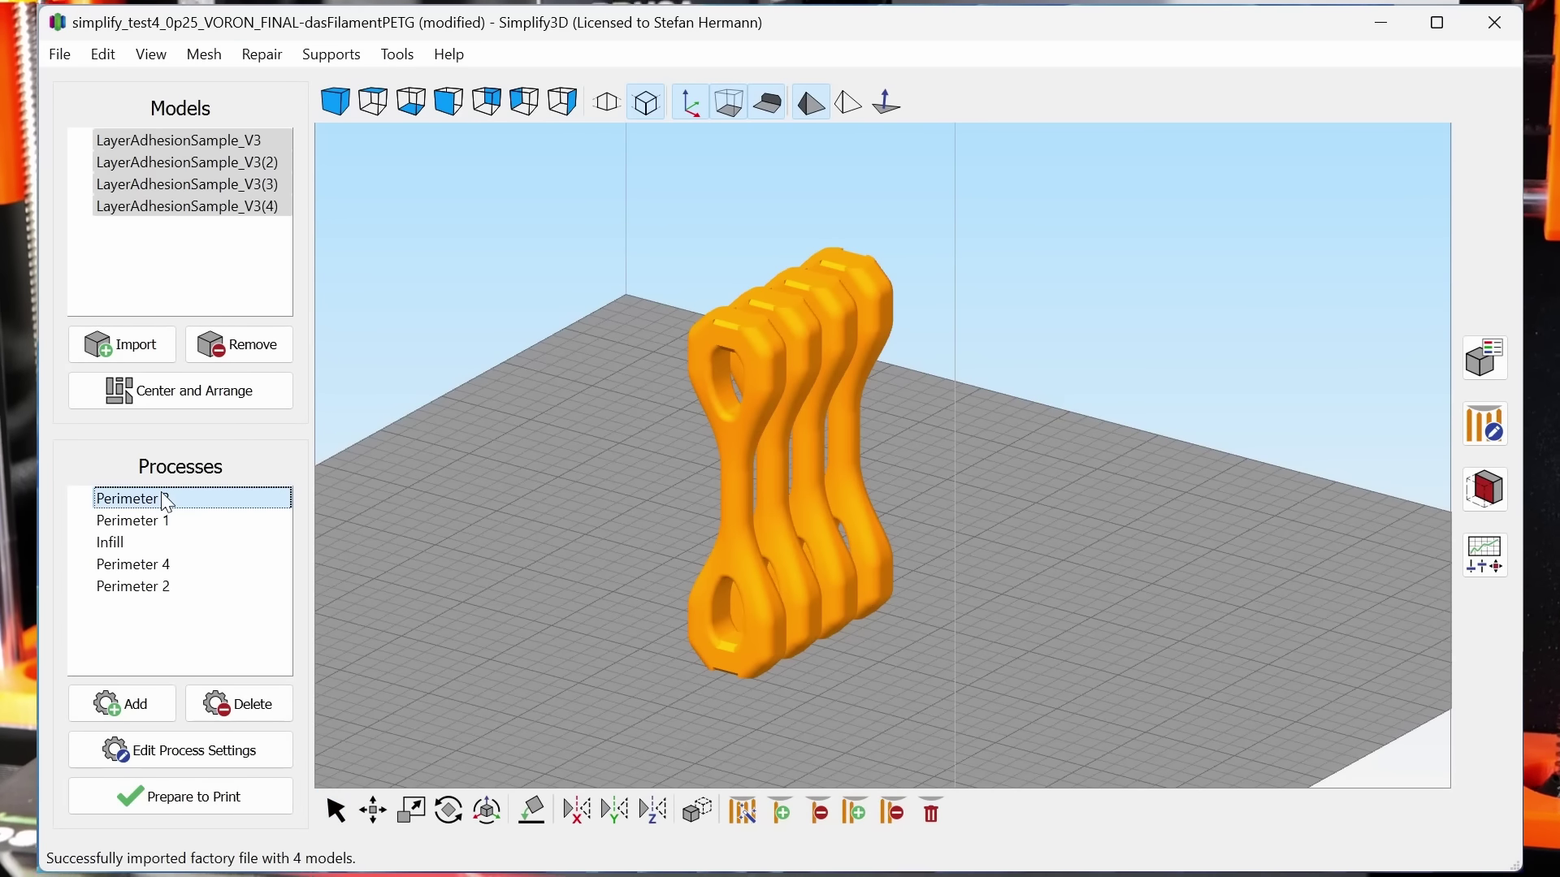
# Open the Perimeter 3 process settings and move the dialog up to reveal its bottom
pyautogui.doubleClick(199, 501)
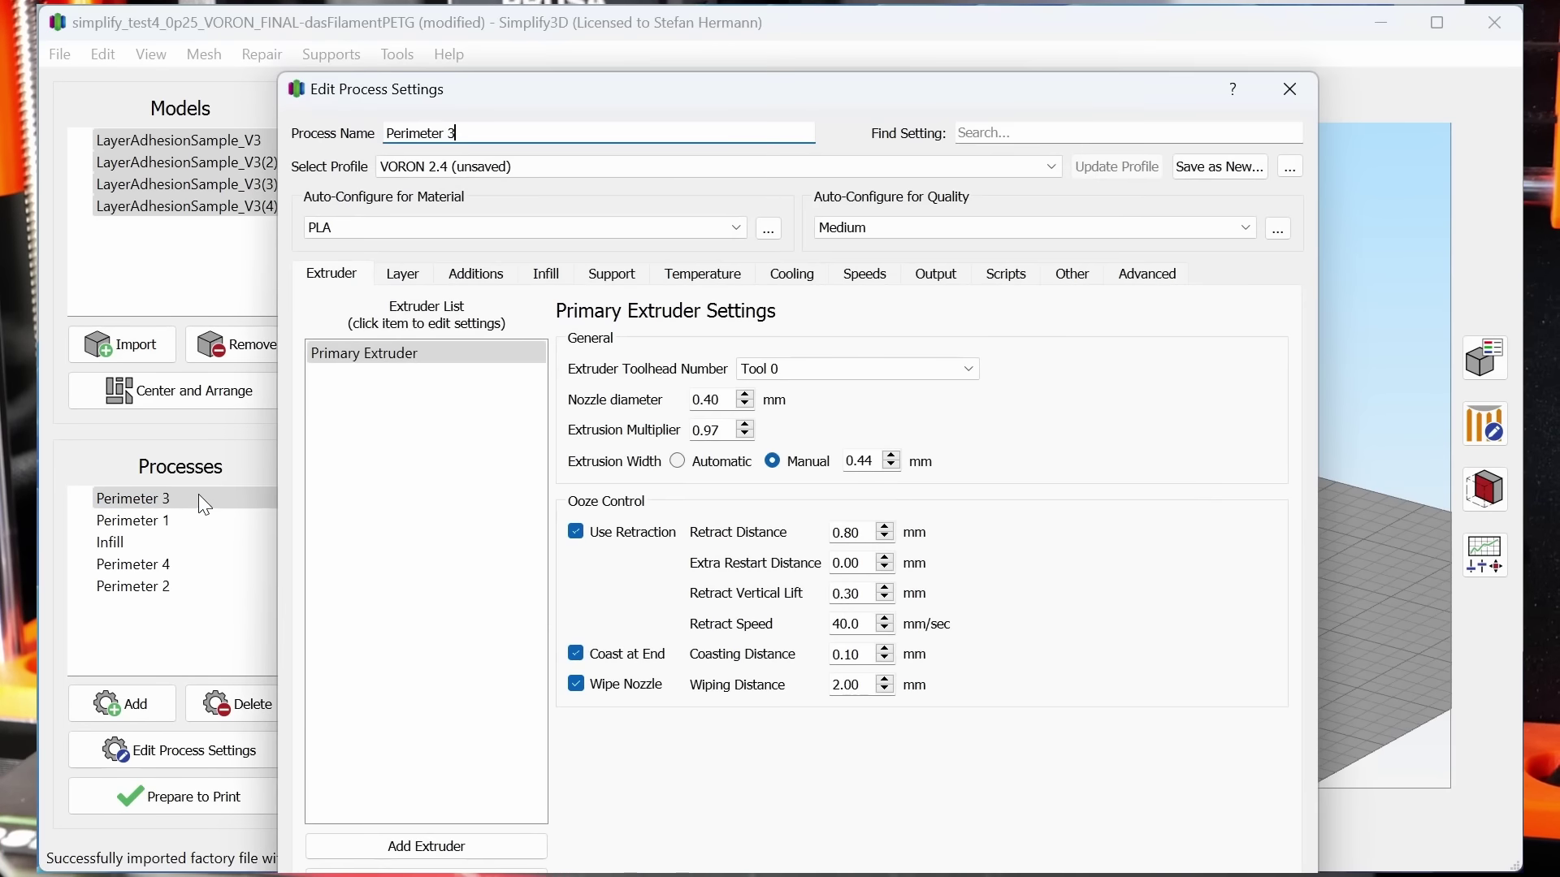
pyautogui.moveTo(790, 96); pyautogui.dragTo(797, 16)
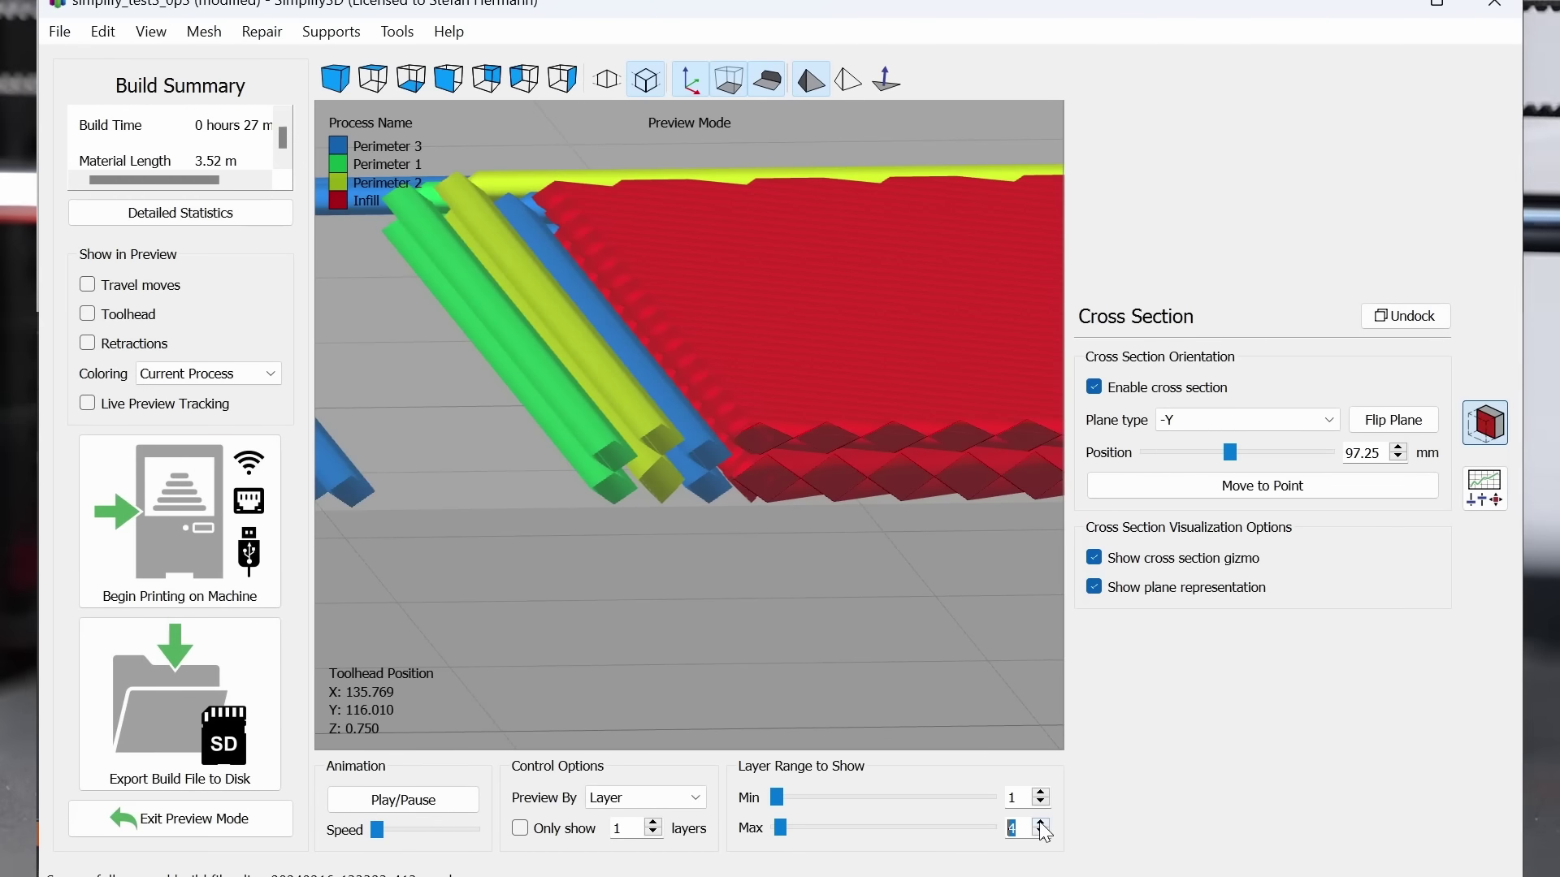
# Raise the preview's Max layer value four steps, up to layer 8
pyautogui.click(1041, 823)
pyautogui.click(1040, 823)
pyautogui.click(1040, 823)
pyautogui.click(1040, 823)
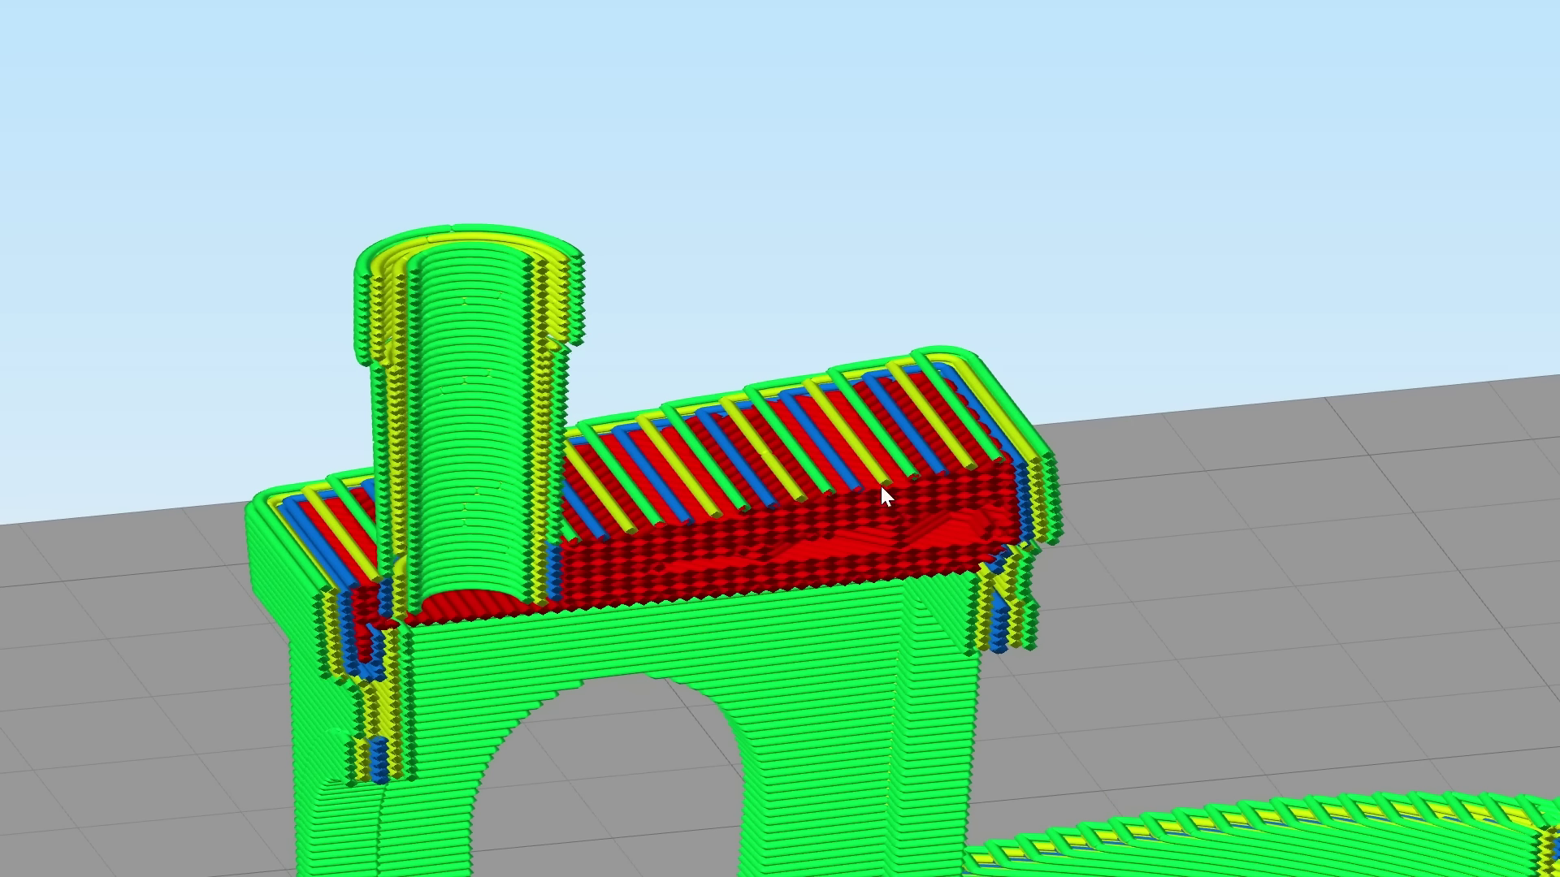
# Zoom in on the Benchy cabin roof and step the visible layer range down and back up
pyautogui.scroll(10, 880, 484)
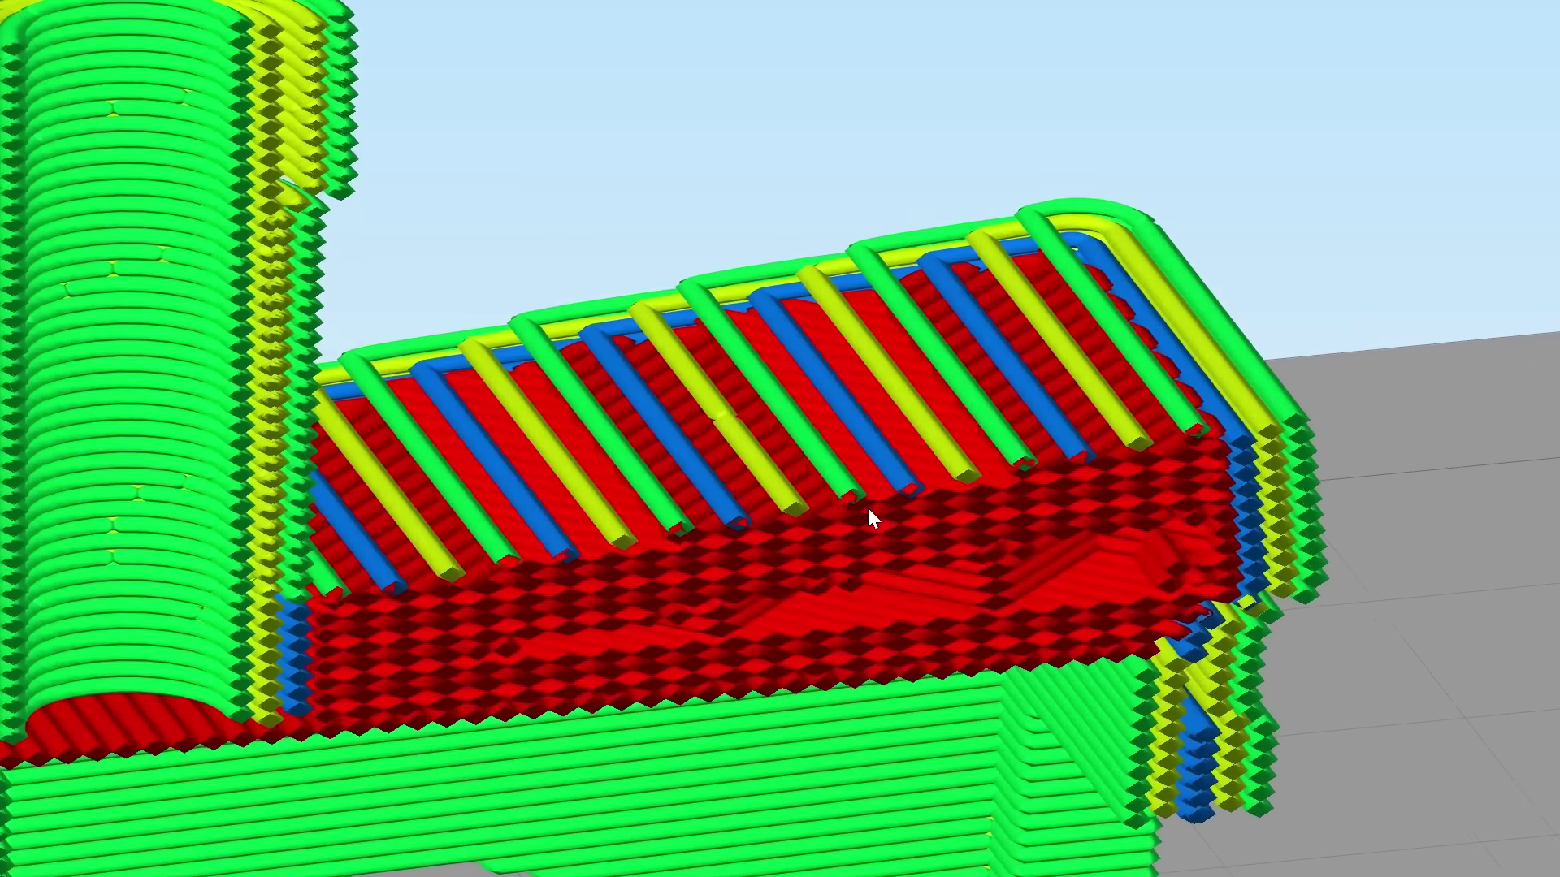
pyautogui.press('Down')
pyautogui.press('Down')
pyautogui.press('Down')
pyautogui.press('Down')
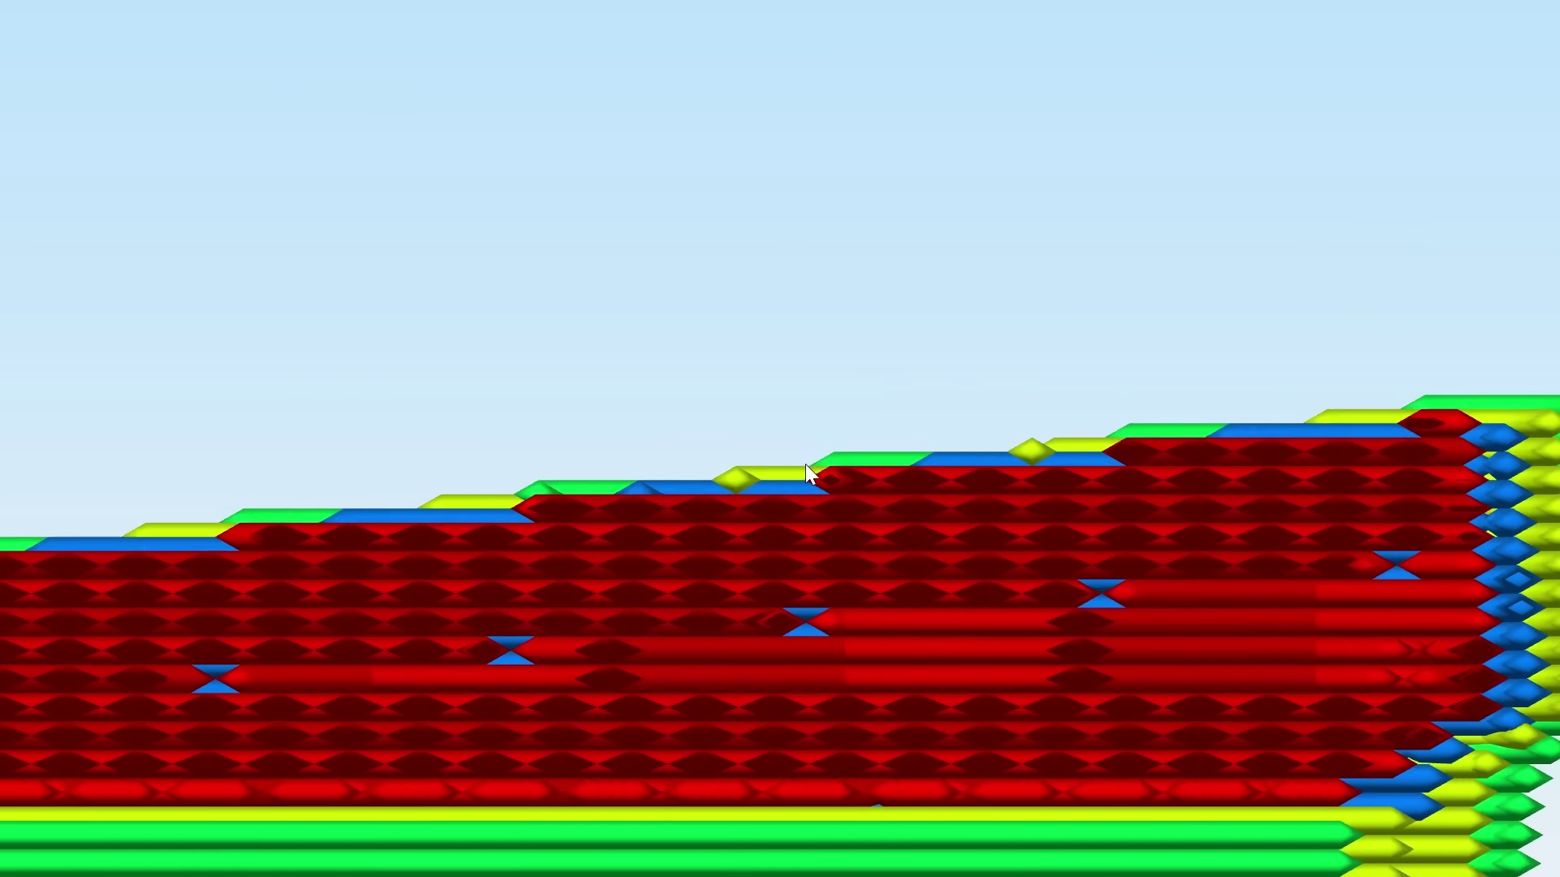
pyautogui.scroll(5, 894, 512)
pyautogui.press('Down')
pyautogui.press('Down')
pyautogui.press('Down')
pyautogui.press('Down')
pyautogui.press('Up')
pyautogui.press('Up')
pyautogui.press('Up')
pyautogui.press('Up')
pyautogui.press('Up')
pyautogui.press('Up')
pyautogui.press('Up')
pyautogui.press('Up')
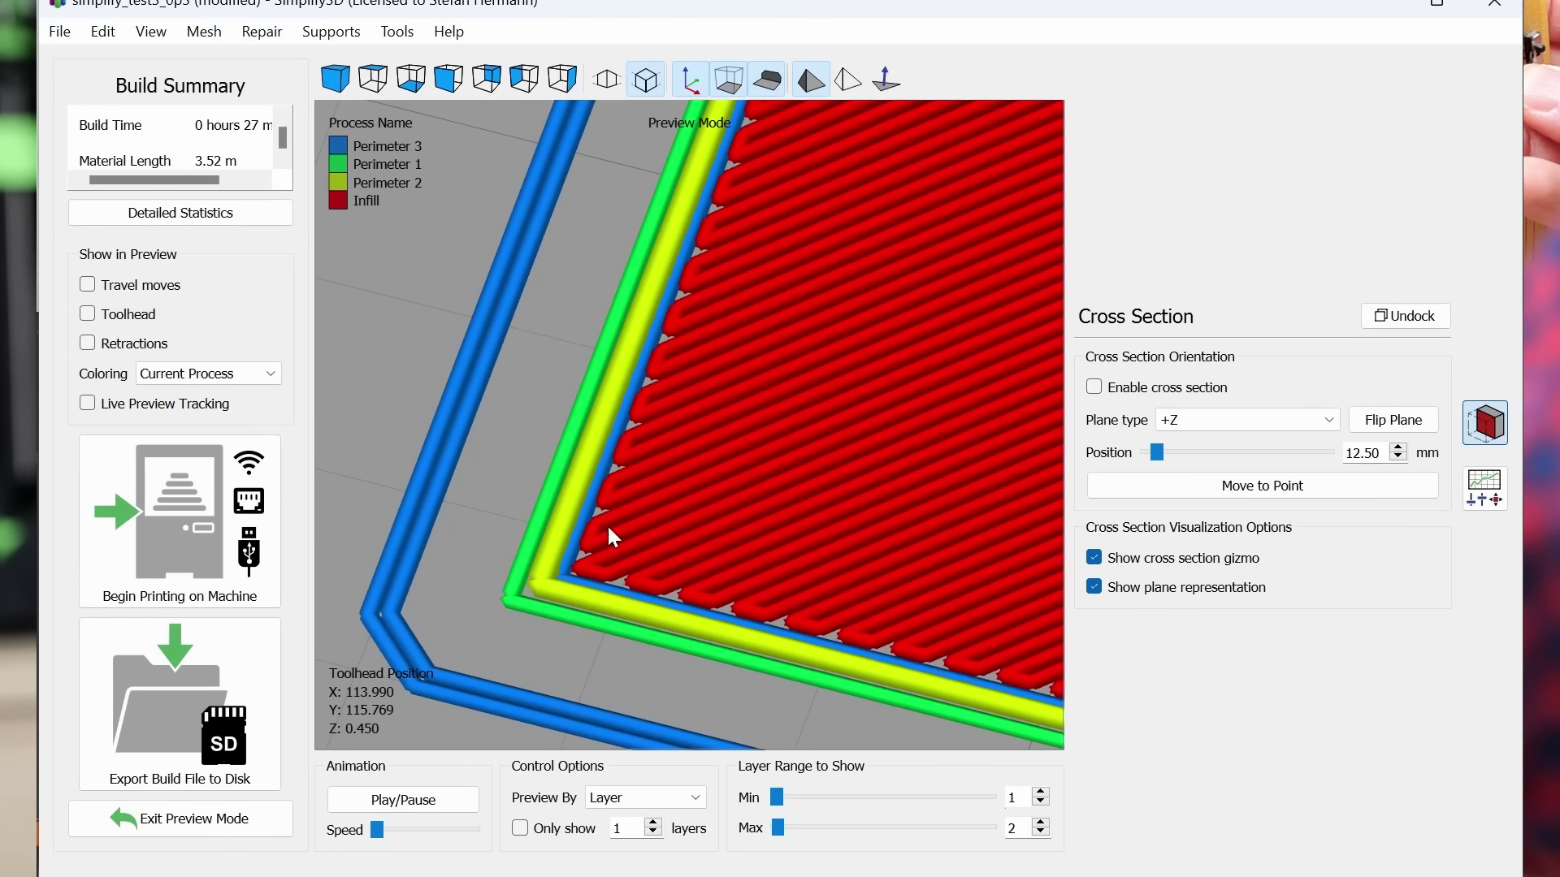
# Rotate the preview to look down on the cube corner from above
pyautogui.moveTo(636, 603); pyautogui.dragTo(934, 503)
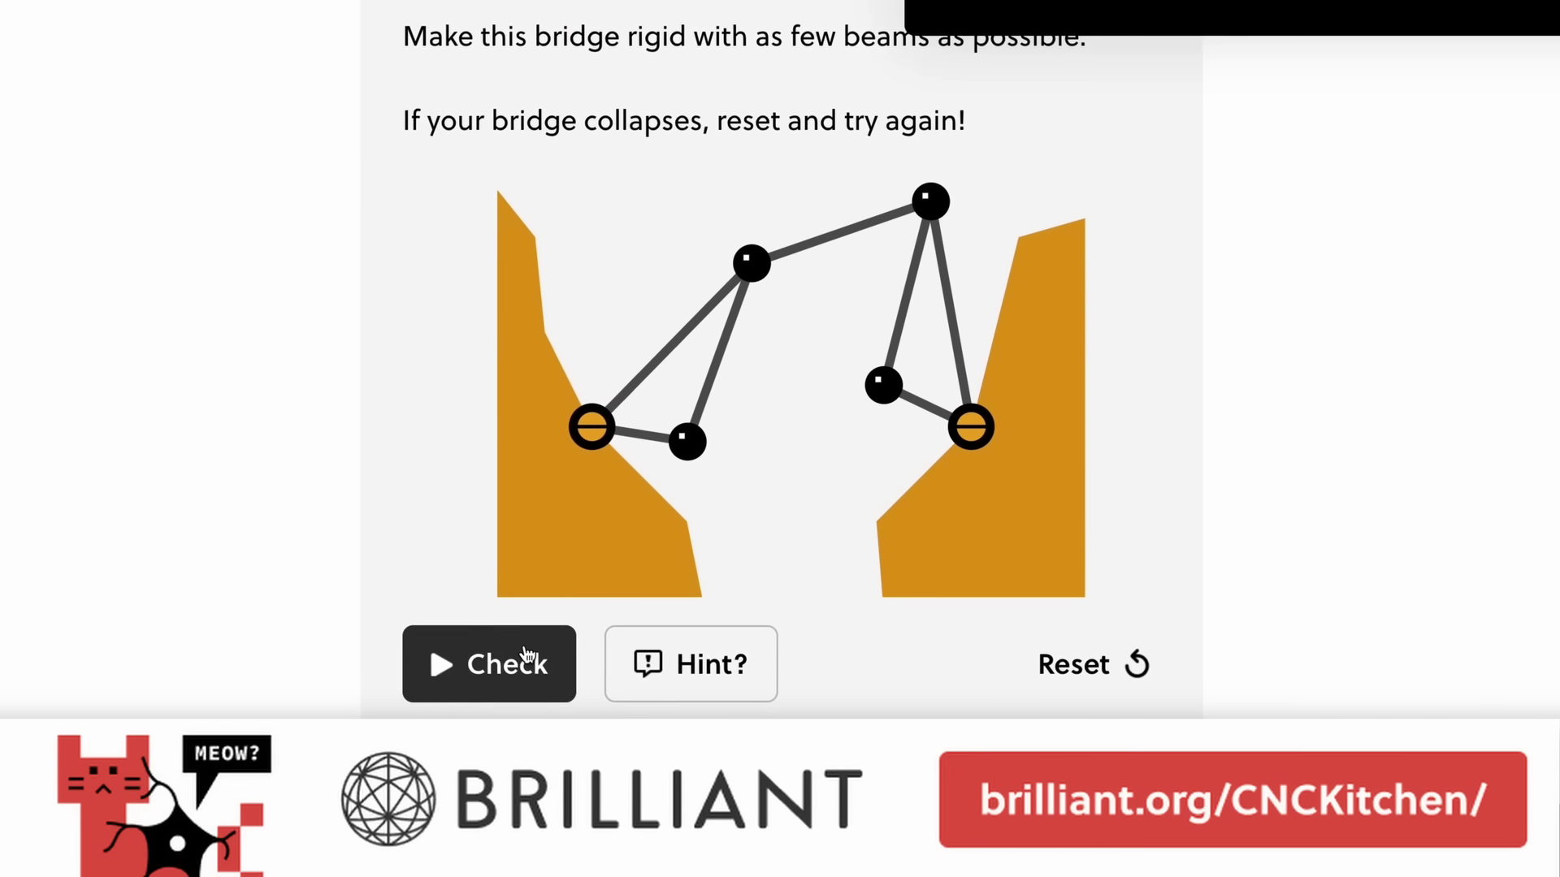
# Add diagonal and top beams to make the bridge rigid, check it, then answer ⟨3,2⟩
pyautogui.moveTo(792, 613); pyautogui.dragTo(805, 447)
pyautogui.moveTo(792, 613); pyautogui.dragTo(868, 337)
pyautogui.click(473, 680)
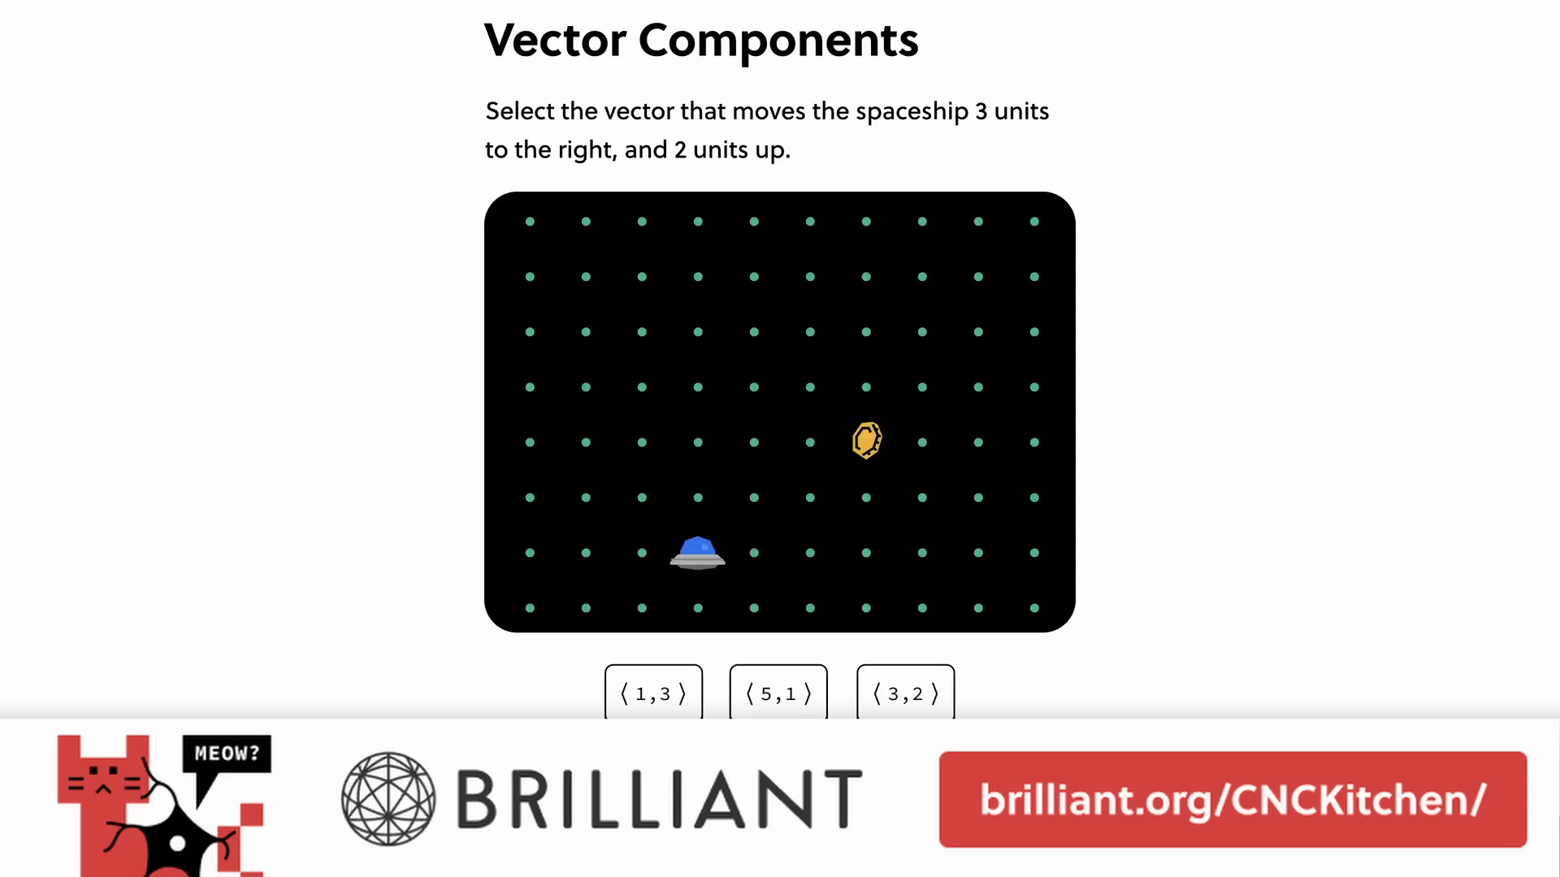
pyautogui.click(938, 711)
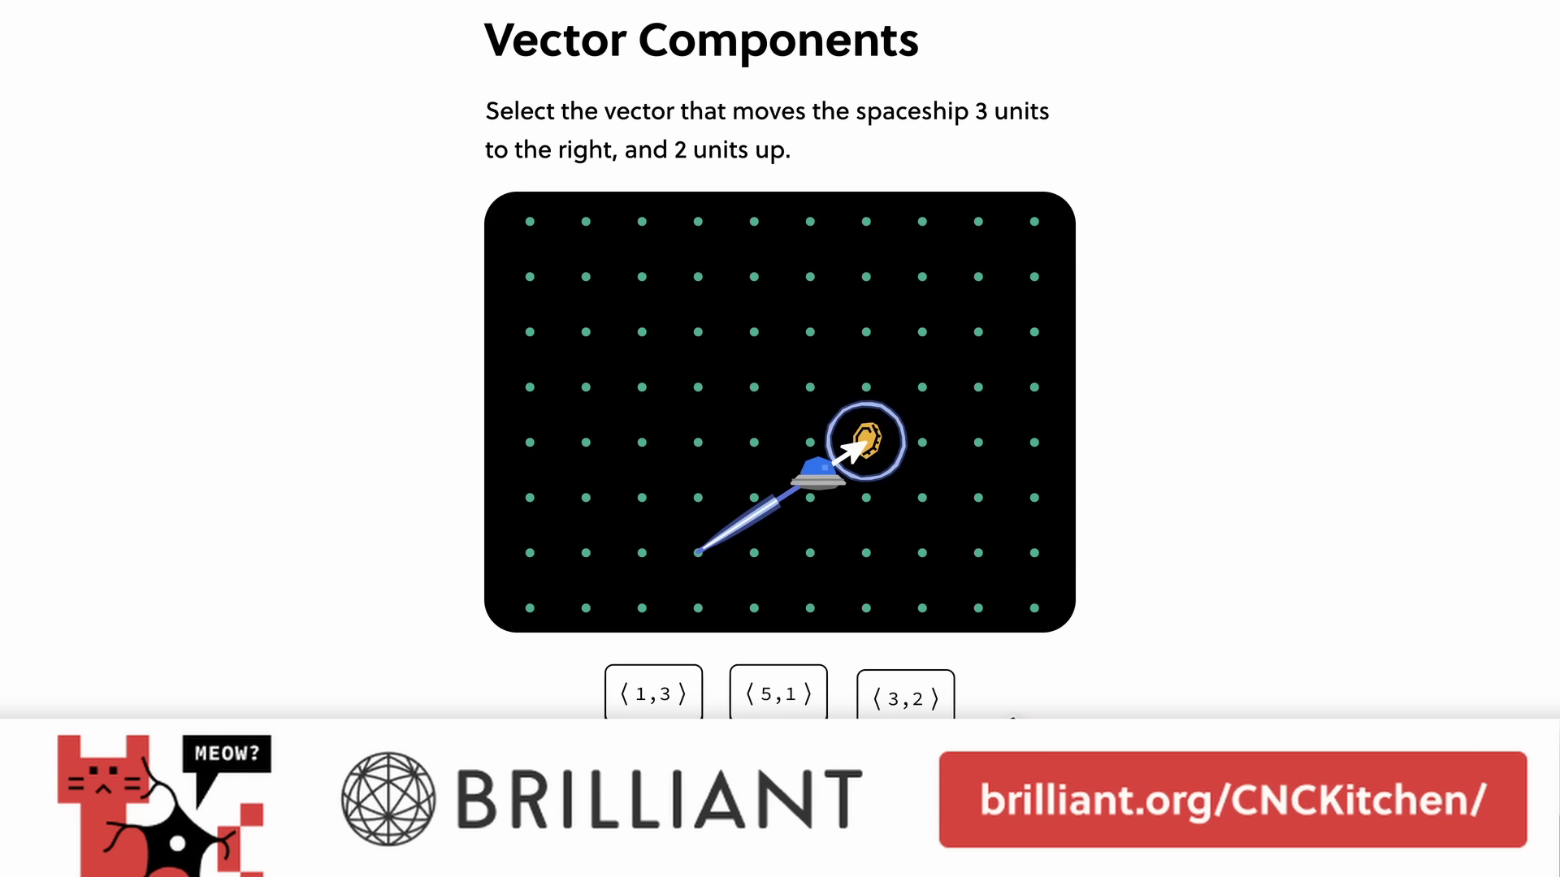